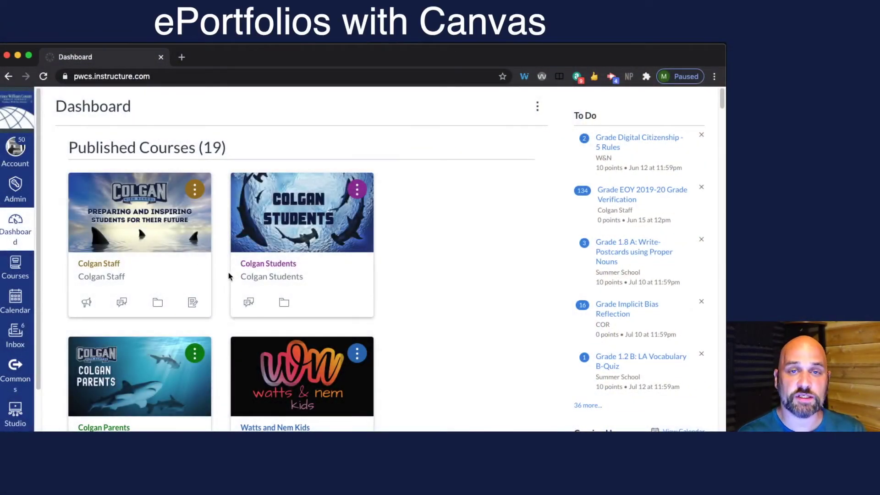
Open the ePortfolios page of the student's account.
click(15, 149)
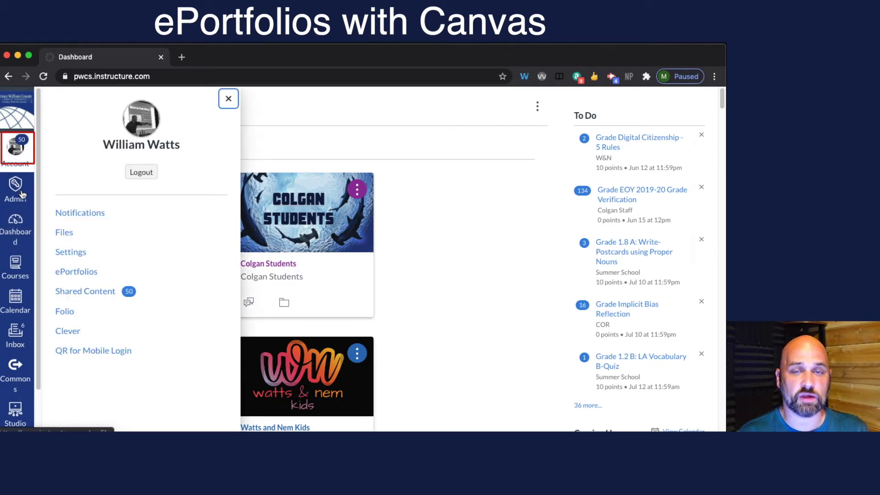
click(83, 272)
key(Return)
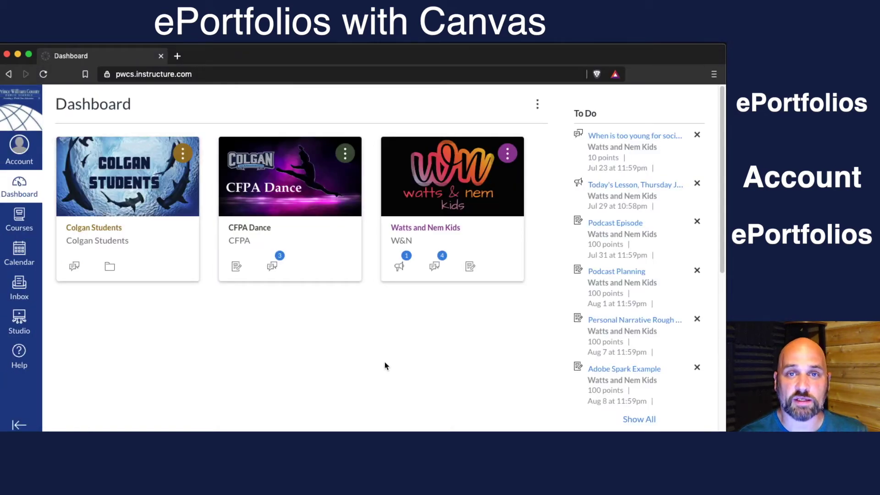
click(19, 146)
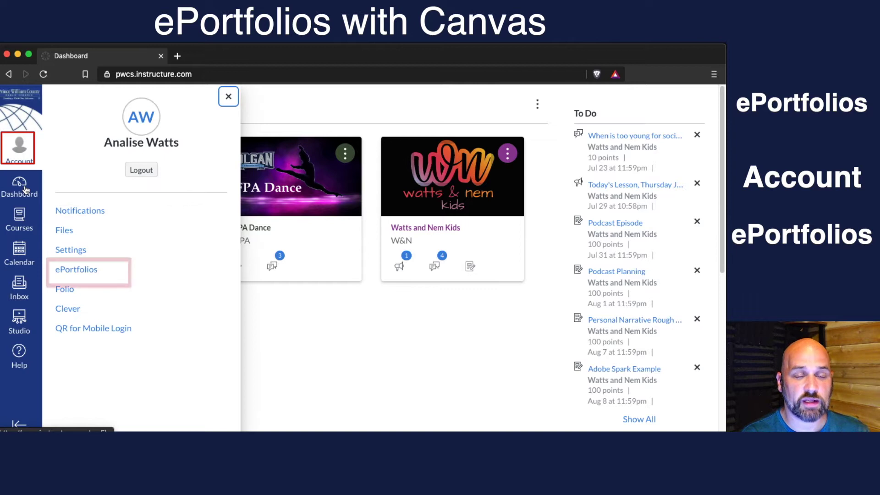
click(77, 270)
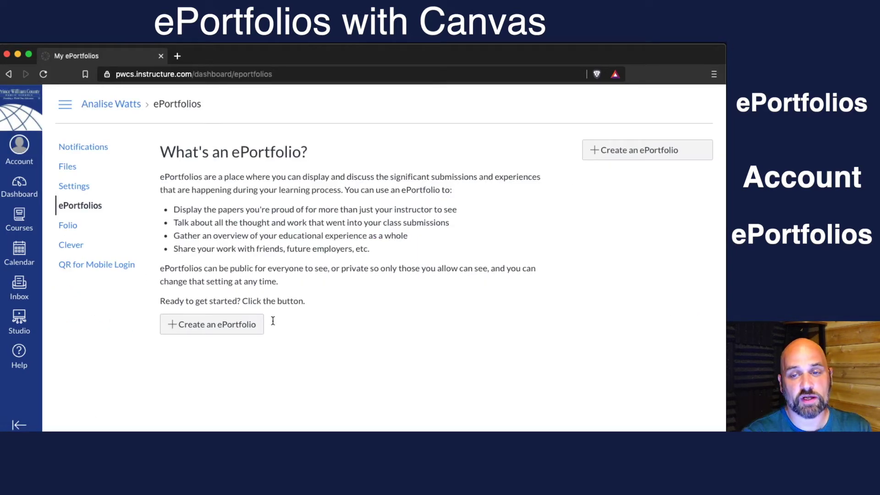
Create a public ePortfolio named Dance.
click(245, 368)
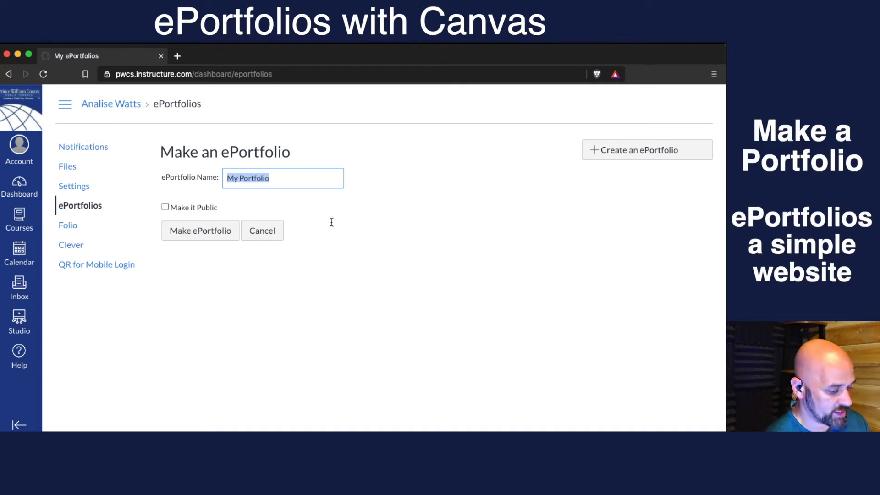
text(Dance)
click(380, 243)
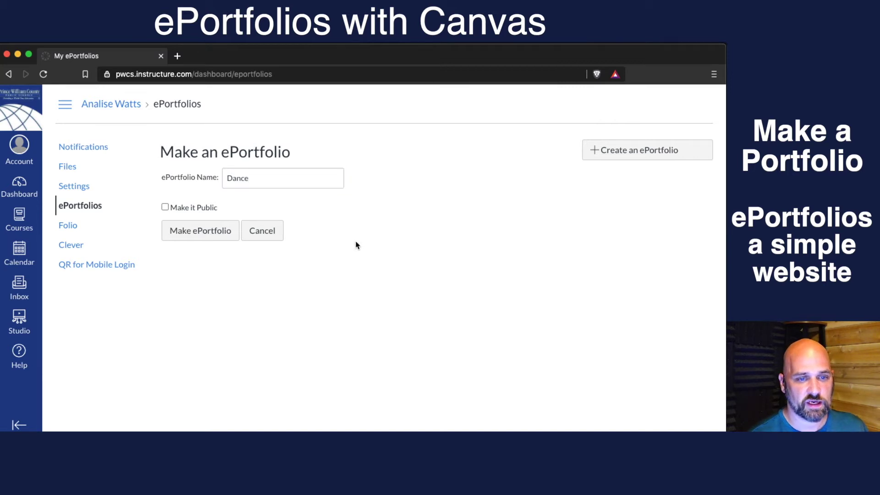
click(197, 207)
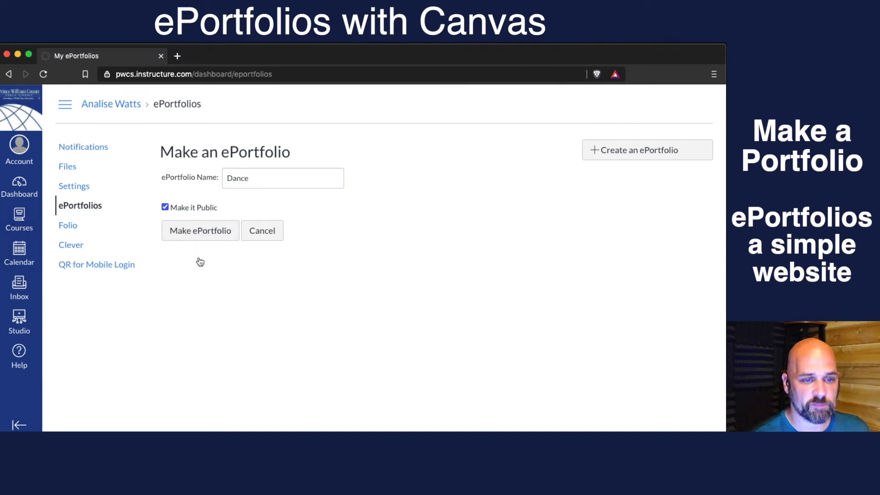
click(200, 230)
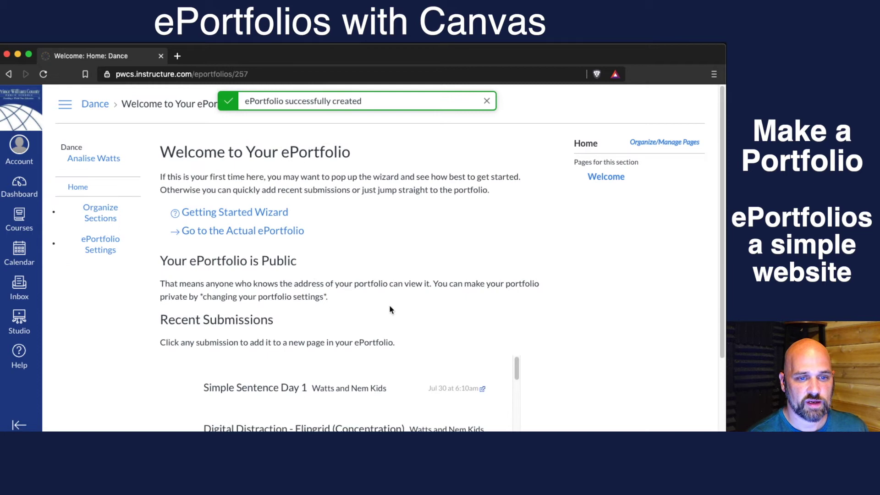
Go to the actual Dance ePortfolio and highlight its web address.
scroll(387, 311, down, 2)
click(267, 185)
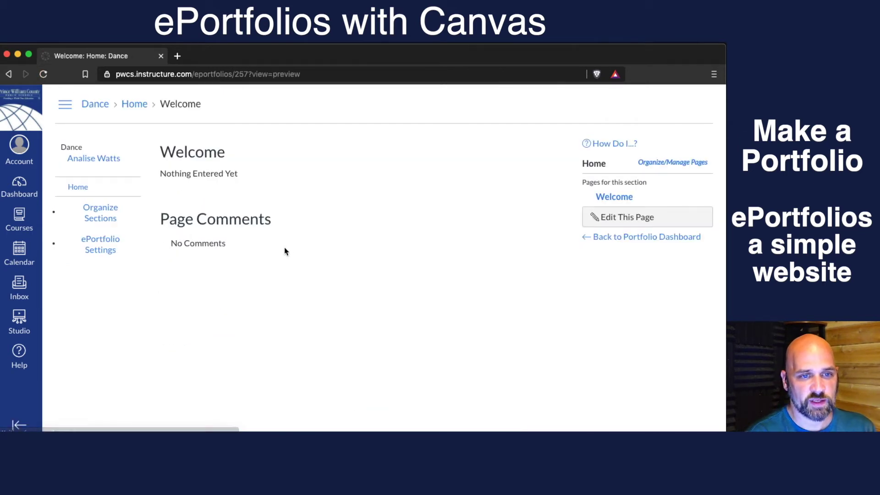
drag(279, 118, 123, 114)
key(BackSpace)
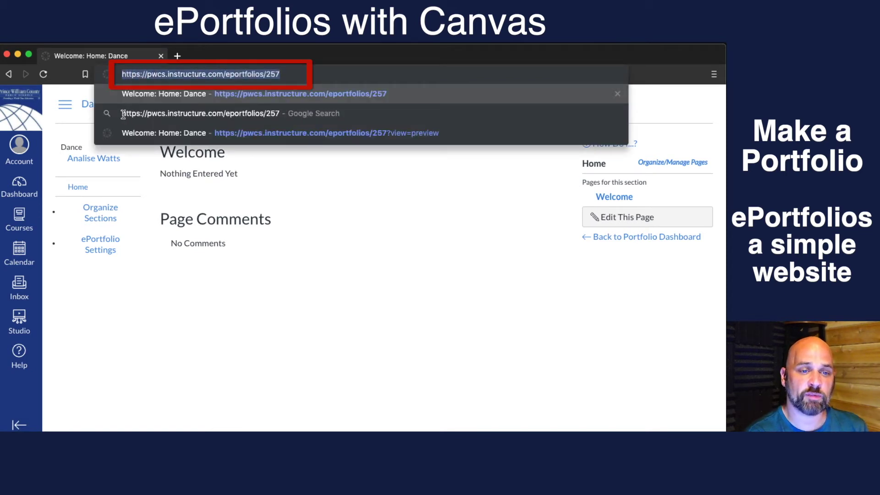
click(353, 267)
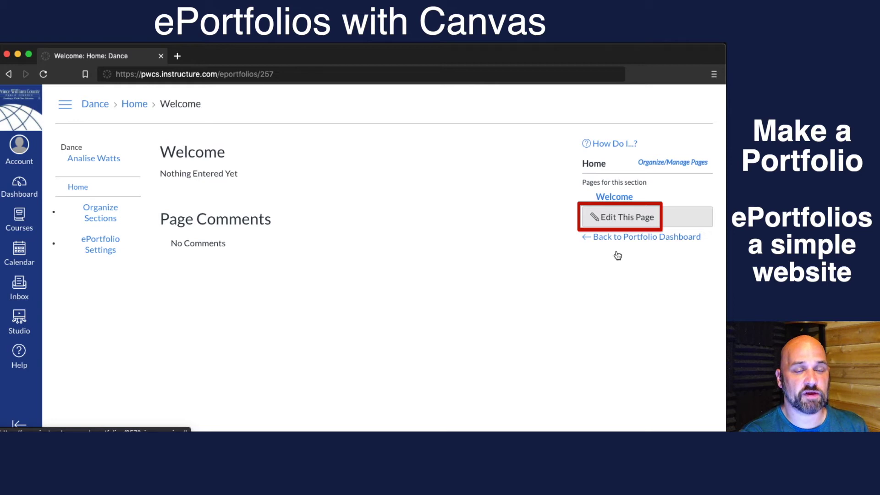
Rename the Welcome page with the student's full name and save the page.
click(617, 217)
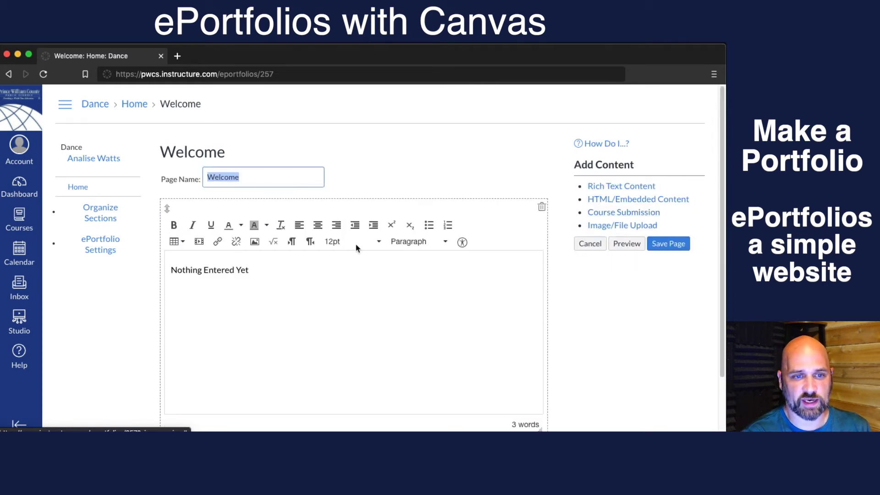
text(A)
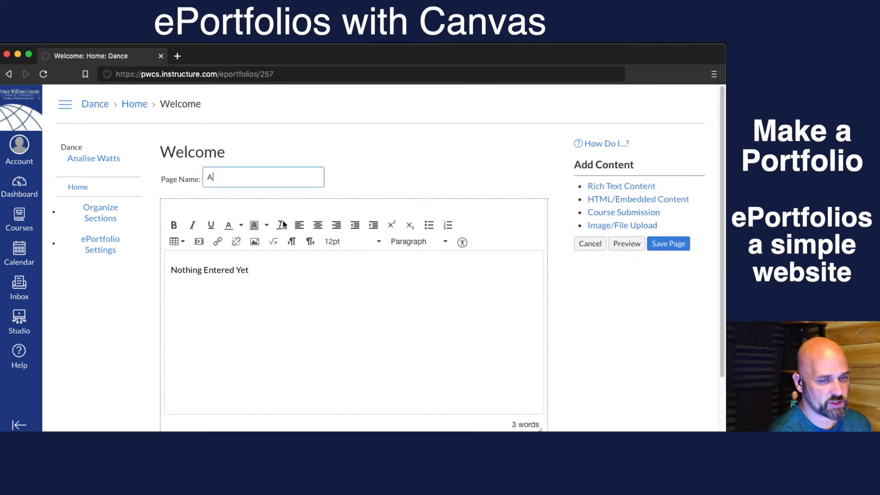
text(nalise)
key(Down)
key(Return)
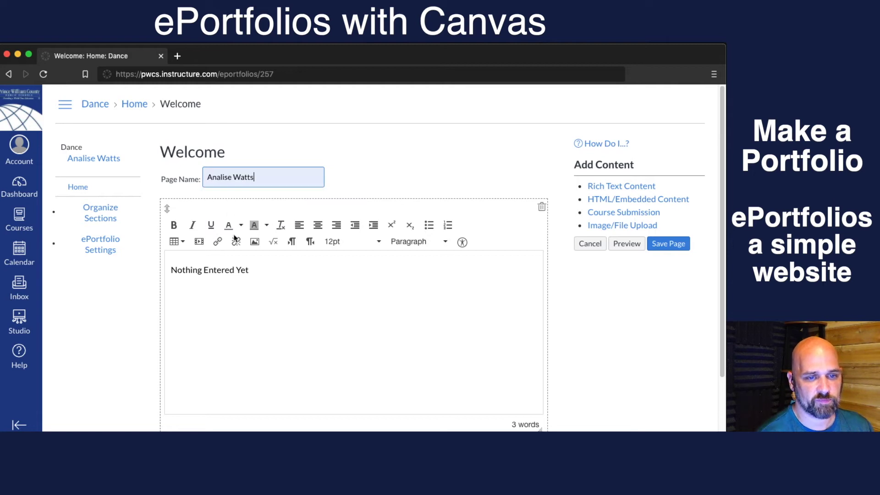
scroll(543, 404, down, 3)
key(Return)
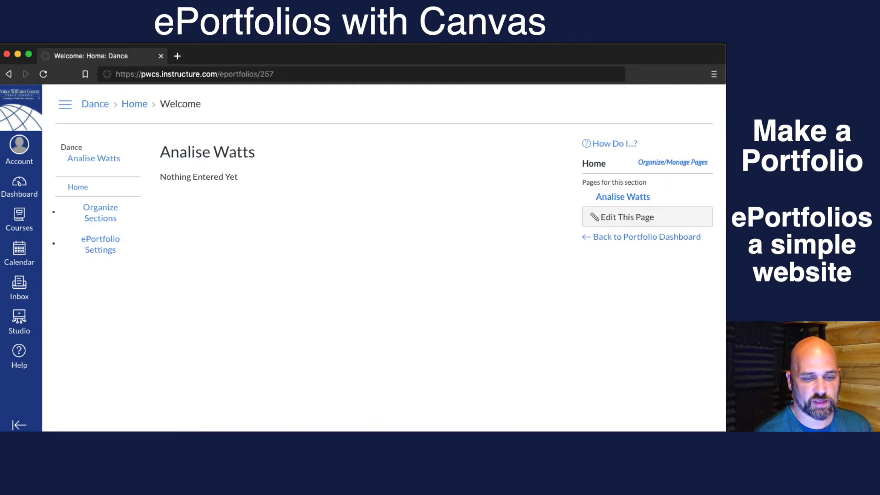
Start organizing the Home section's pages and add a page named Dance I.
click(664, 162)
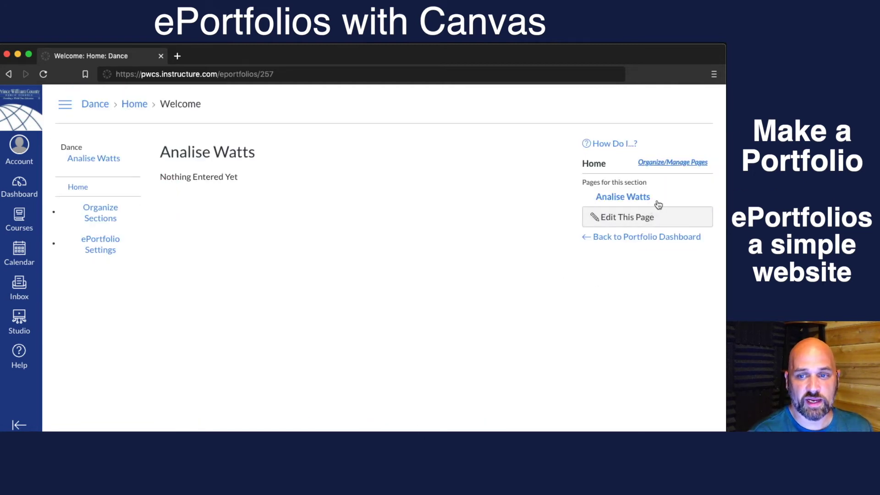
click(609, 244)
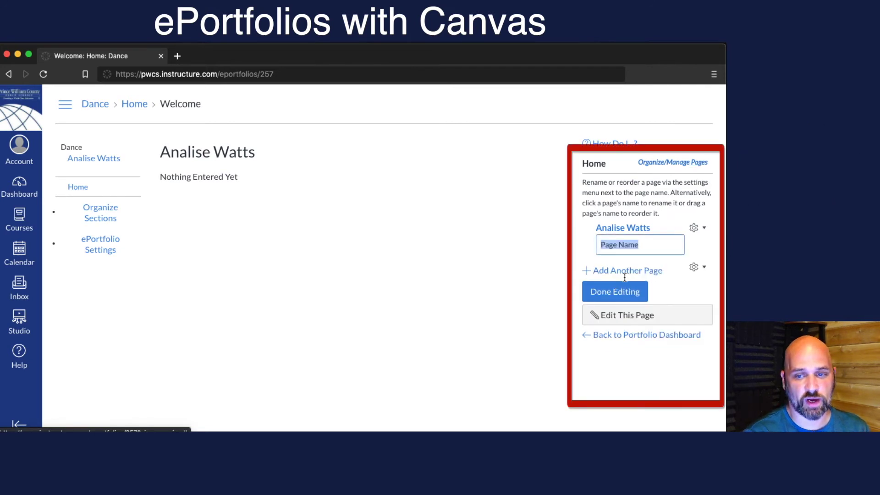
text(Dance III)
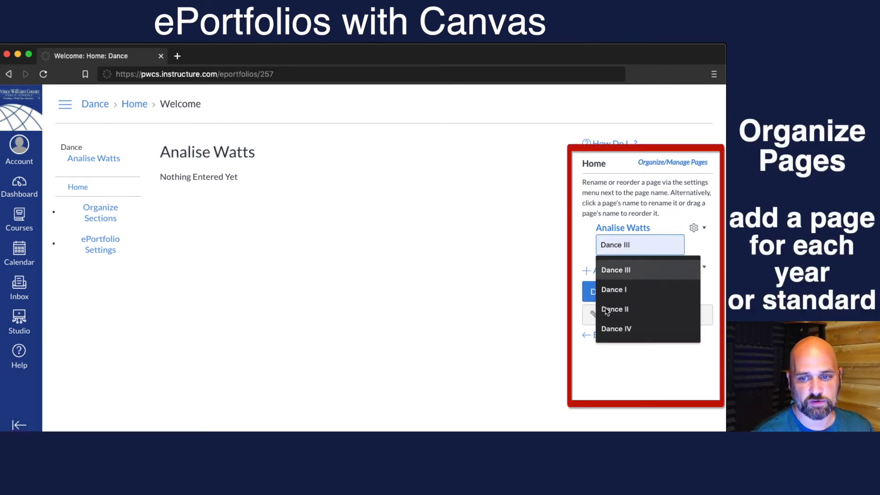
key(Return)
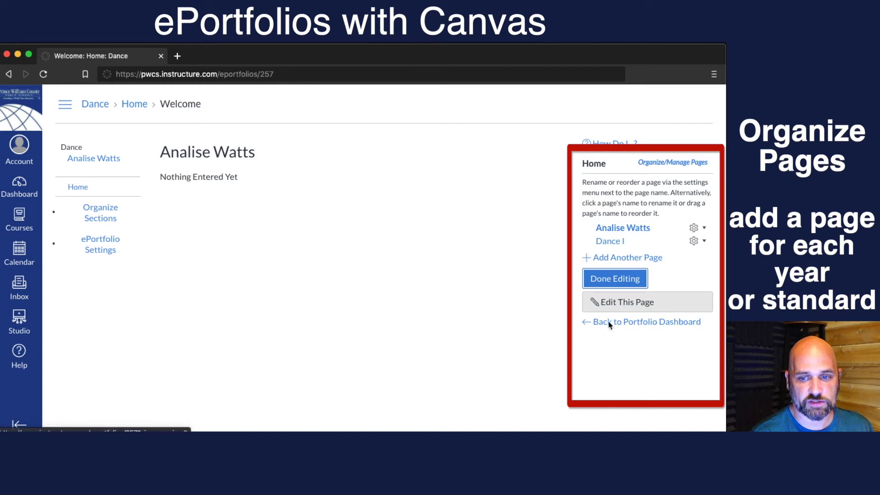
Add another page named Dance II to the Home section.
click(628, 257)
text(Da)
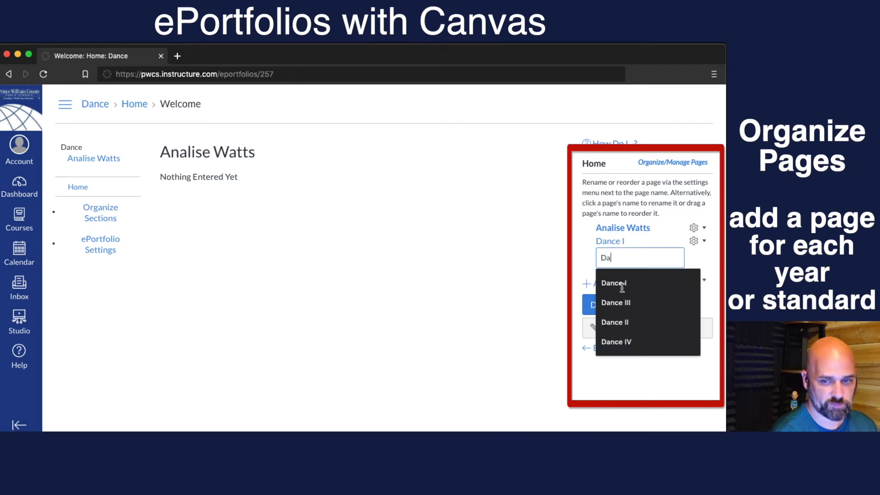
key(Down)
click(616, 322)
key(Return)
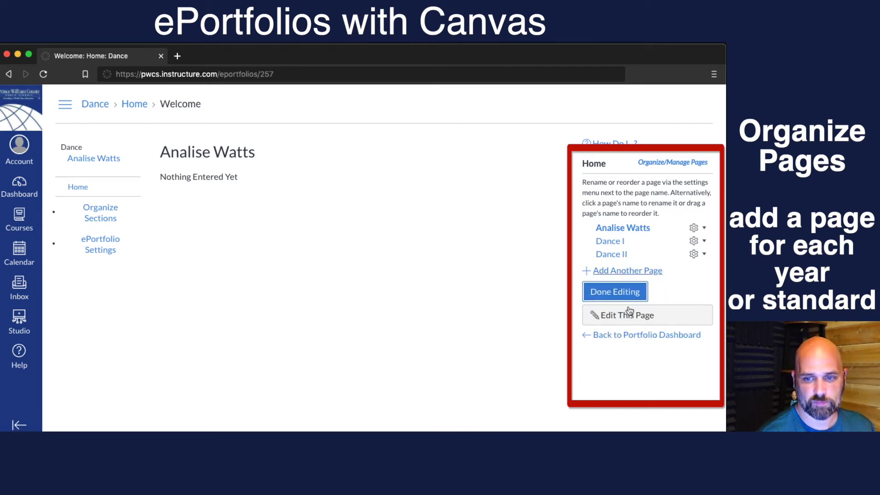
Add another page named Dance III to the Home section.
text(Da)
key(Down)
key(Down)
key(Down)
key(Return)
key(Return)
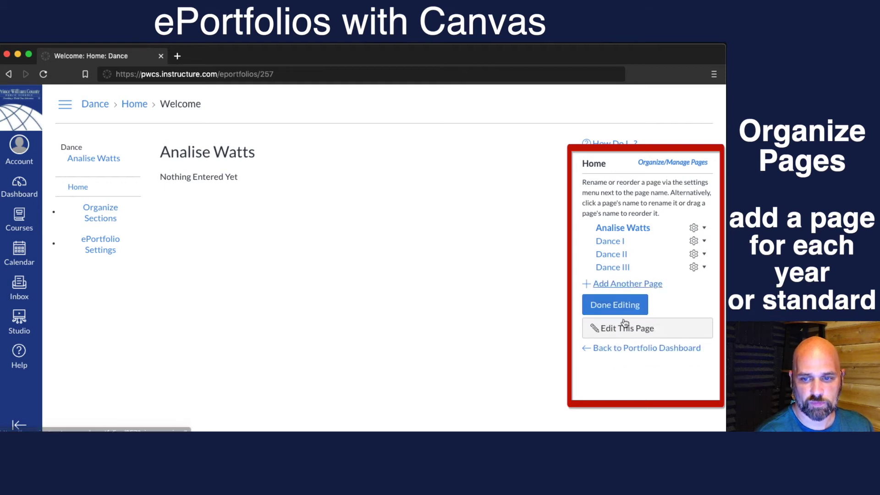
Add another page named Dance IV to the Home section.
text(Da)
key(Down)
key(Down)
key(Down)
key(Return)
key(Return)
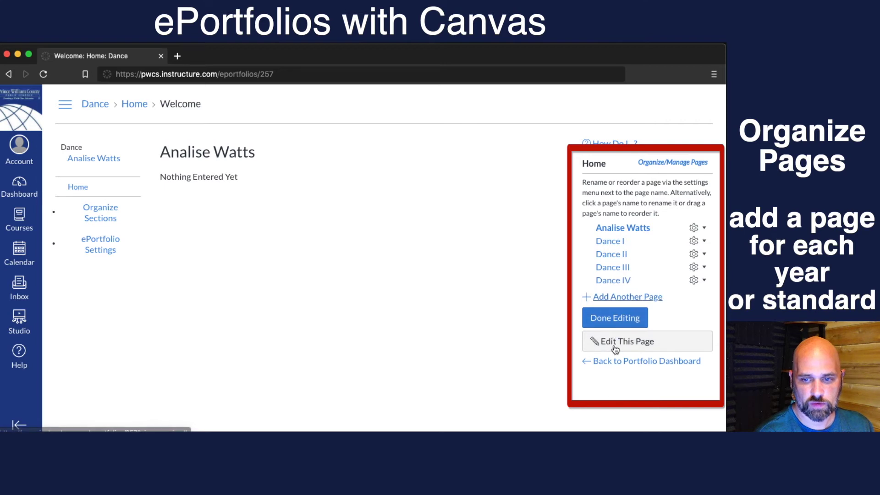
Add a final page named Senior Solo to the Home section.
text(S)
key(Down)
key(Return)
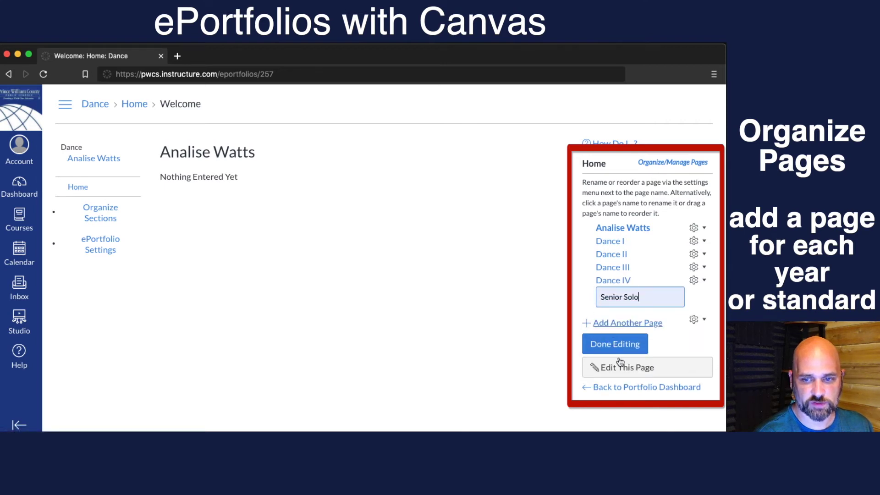
key(Return)
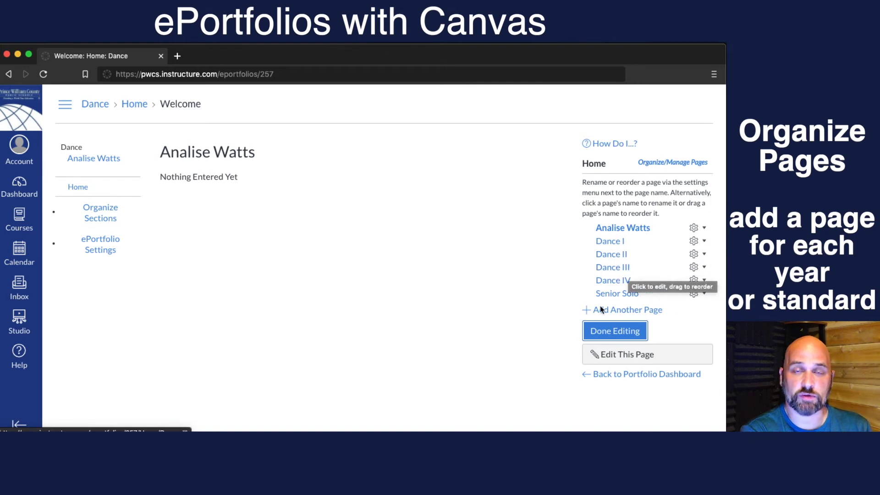
click(696, 228)
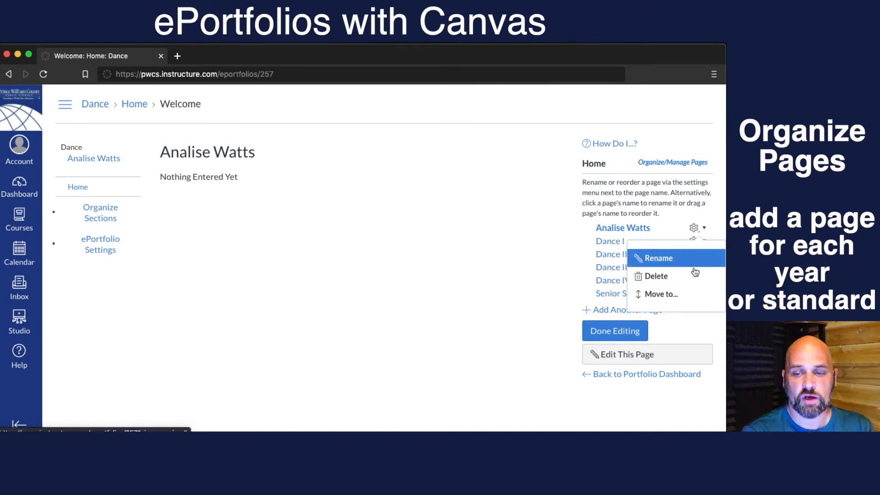
click(553, 296)
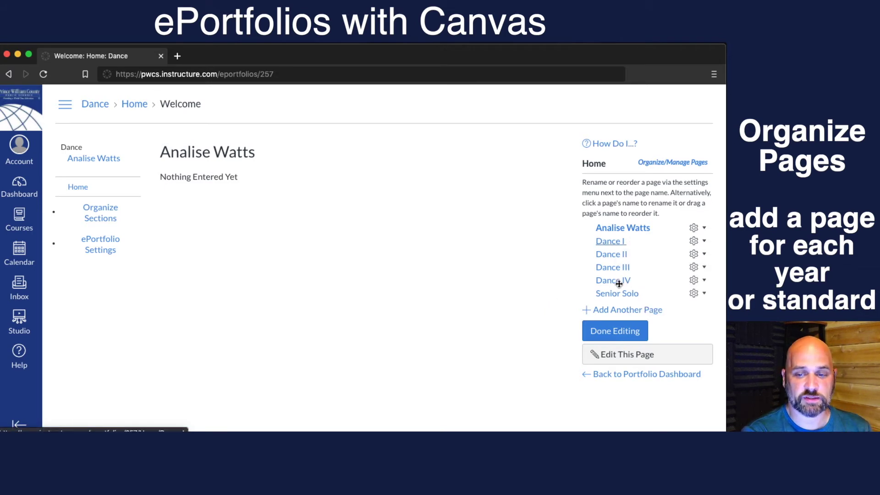
click(610, 241)
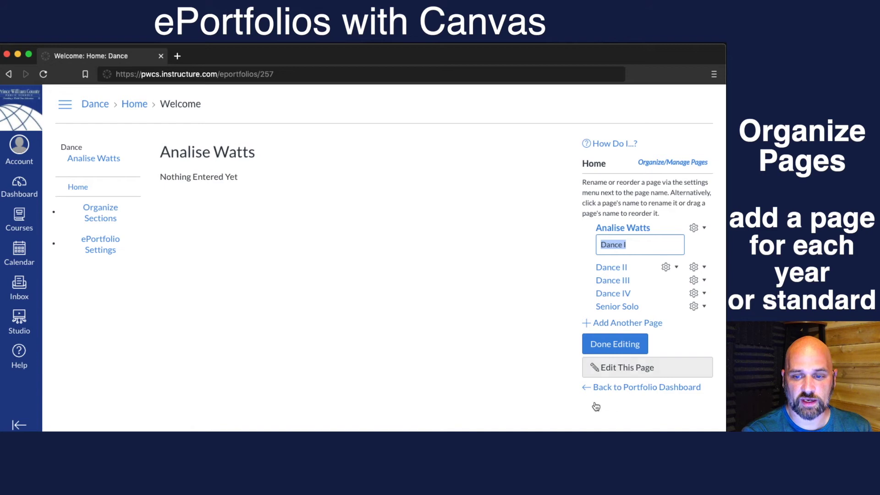
click(596, 368)
click(626, 243)
click(595, 244)
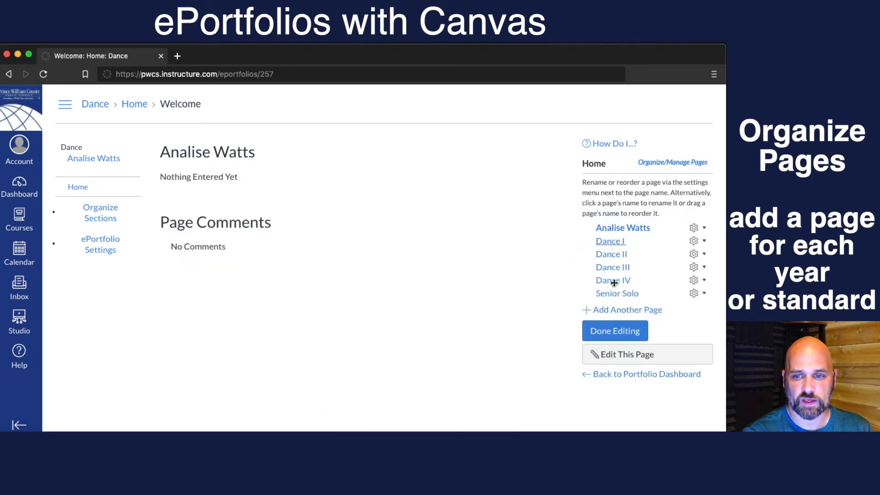
click(610, 242)
click(564, 290)
Finish organizing the pages and open the Dance I page for editing.
click(606, 331)
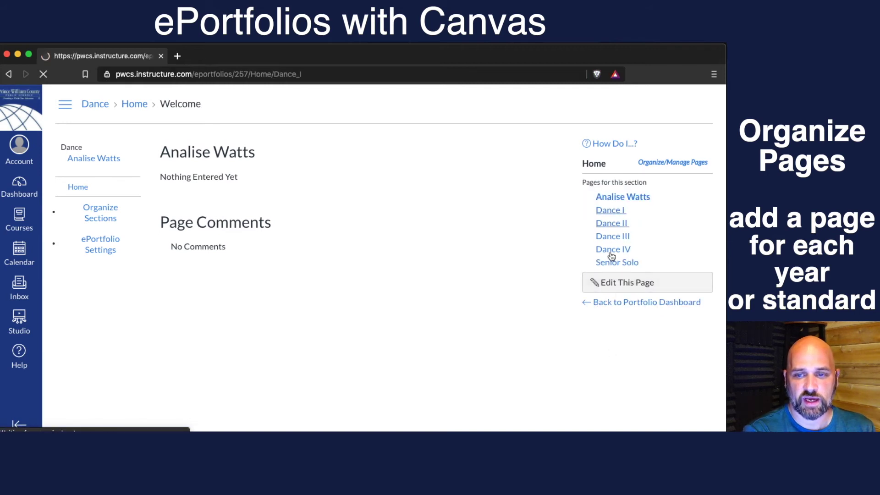
click(621, 282)
scroll(313, 296, down, 2)
click(289, 265)
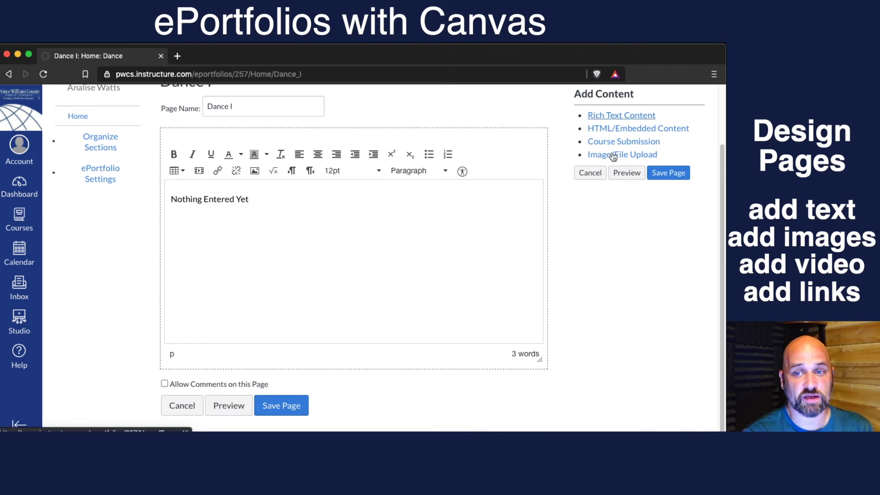
Add a Rich Text Content section and an HTML/Embedded Content section to the Dance I page.
click(622, 115)
scroll(602, 398, down, 5)
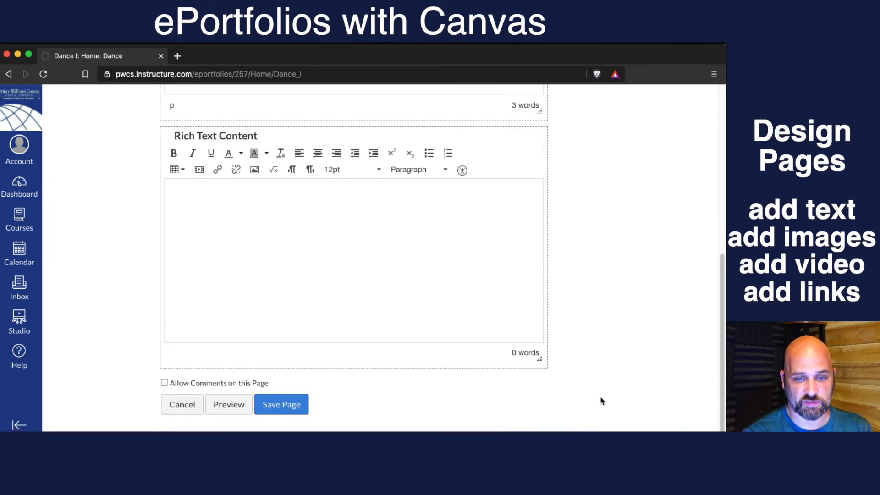
scroll(601, 397, up, 8)
click(619, 199)
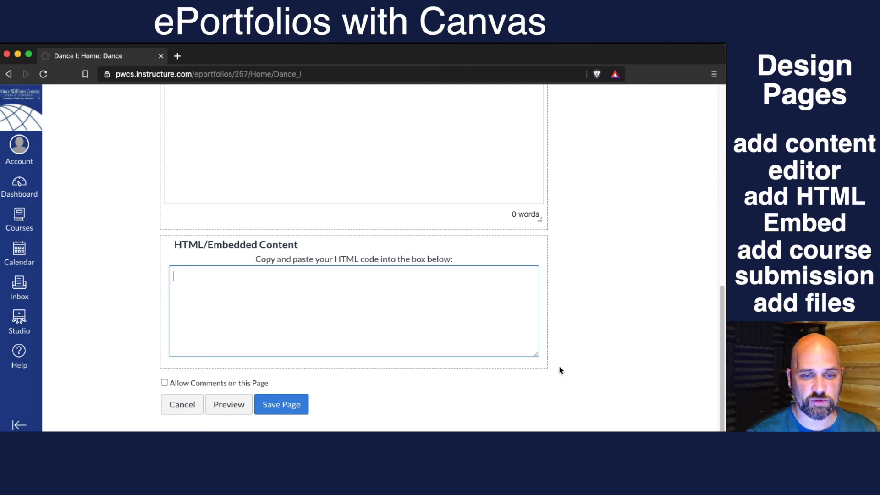
Add a Course Submission section to the Dance I page.
scroll(591, 390, up, 10)
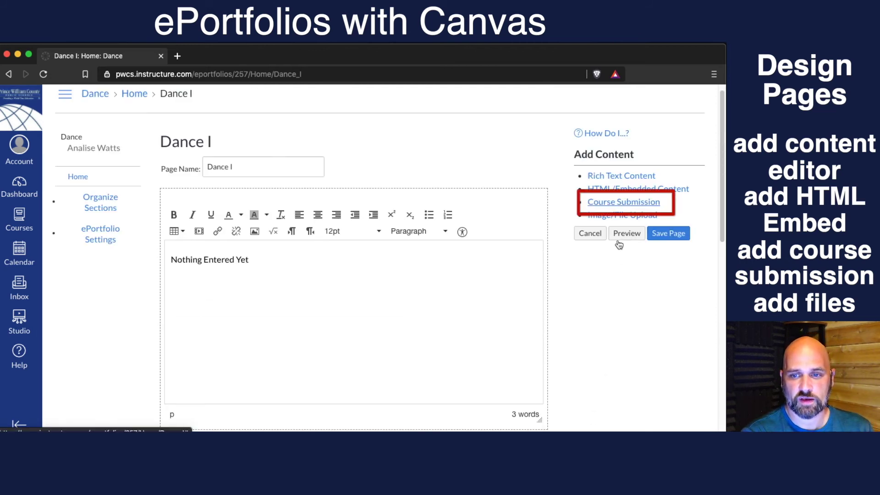
scroll(618, 244, down, 10)
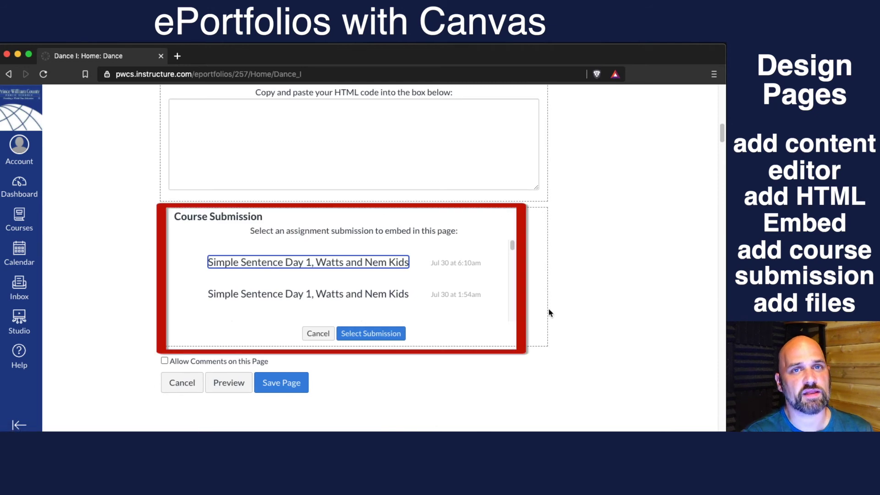
Embed the Persians assignment submission from Watts and Nem Kids in the Course Submission section of the Dance I page.
scroll(433, 315, down, 10)
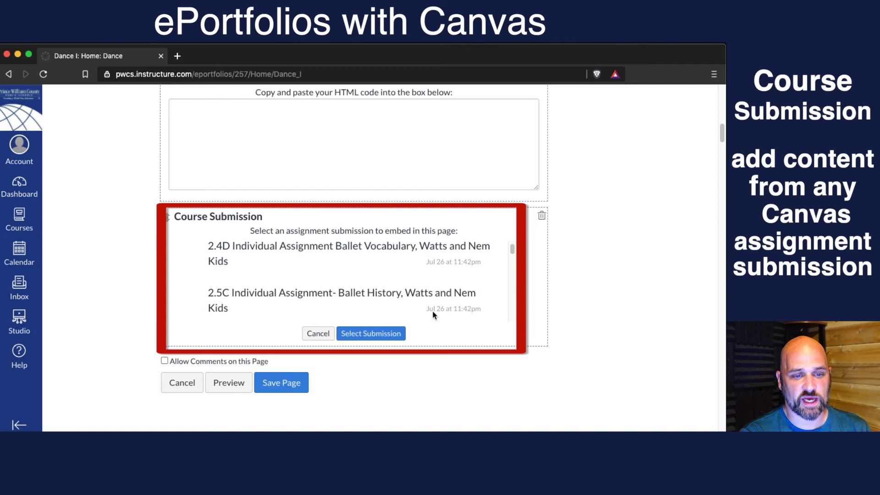
scroll(433, 311, down, 2)
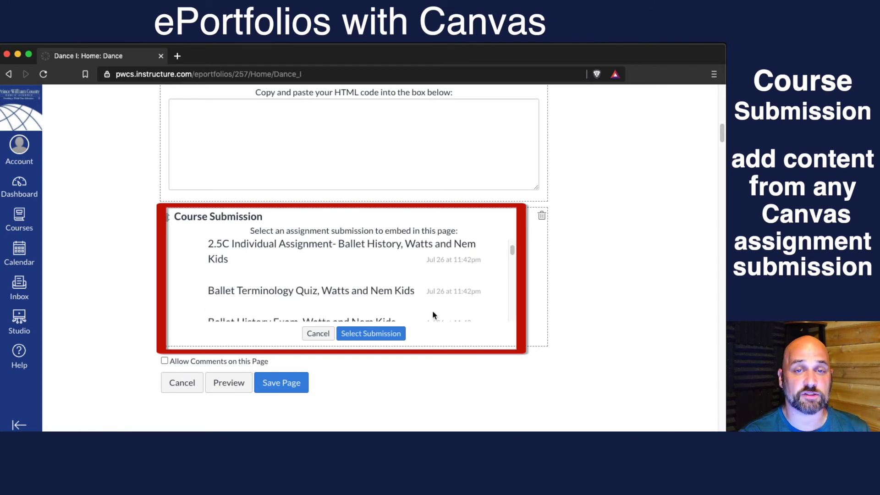
scroll(433, 315, down, 5)
scroll(346, 346, down, 2)
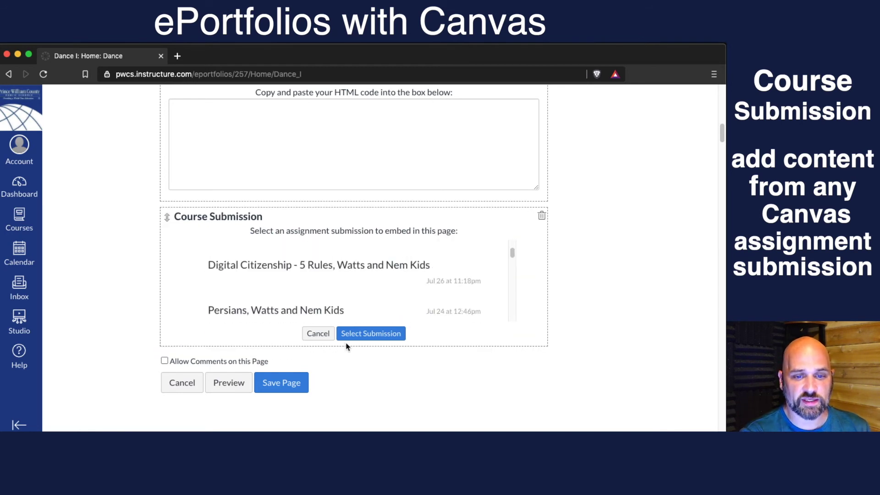
click(305, 310)
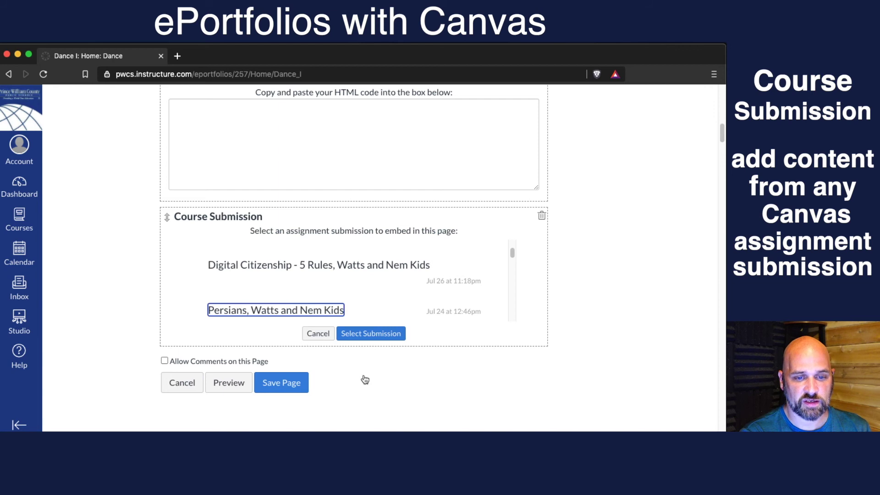
click(365, 334)
scroll(559, 373, up, 4)
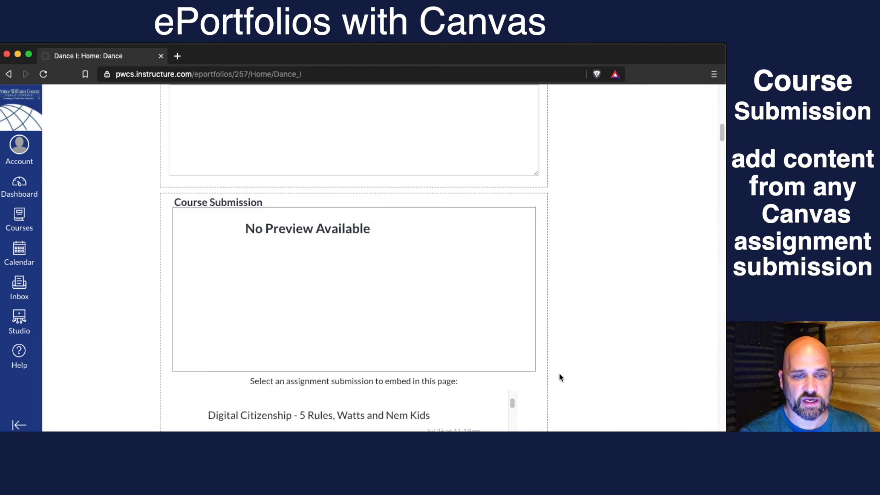
scroll(481, 371, up, 1)
Replace the embedded submission with Near pod July 17th from Homeroom (1-008) and review its preview.
scroll(549, 384, down, 5)
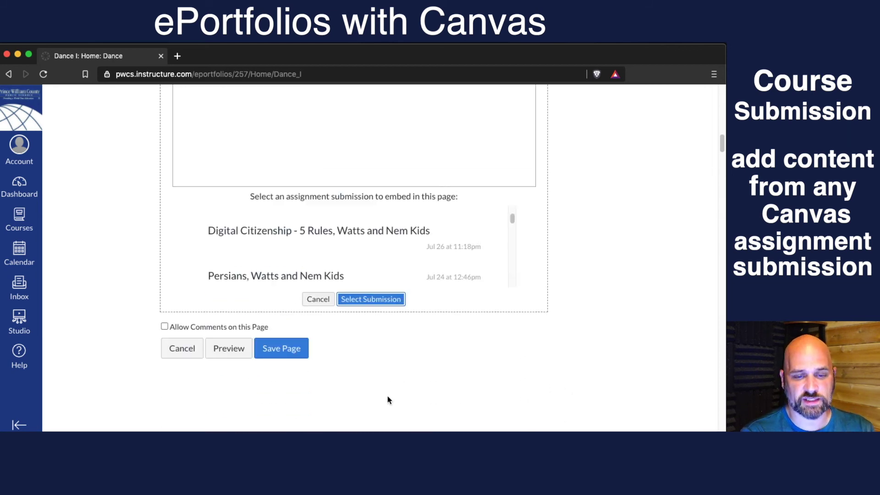
scroll(358, 318, down, 1)
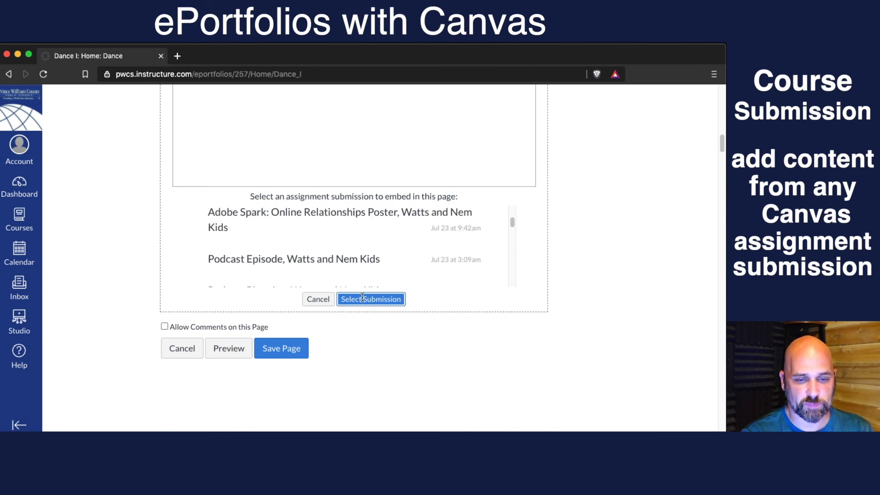
scroll(367, 298, down, 15)
scroll(372, 305, down, 2)
scroll(374, 307, up, 7)
click(350, 270)
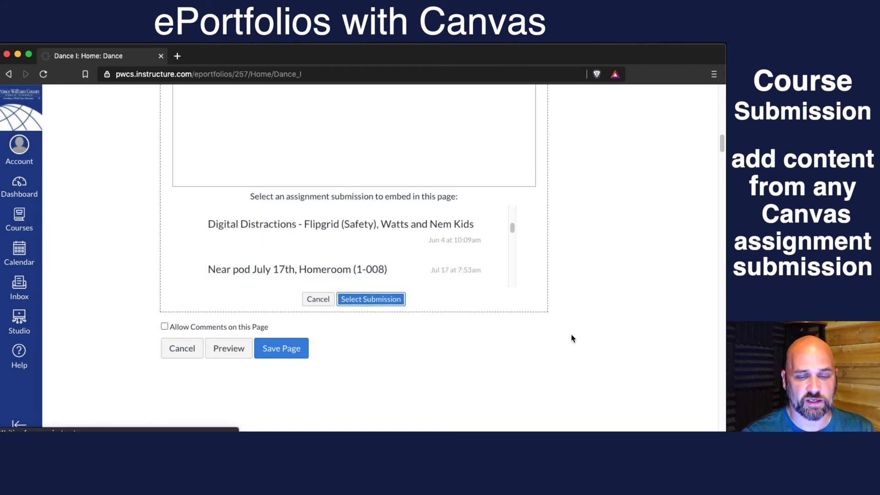
scroll(573, 342, up, 10)
scroll(572, 350, down, 5)
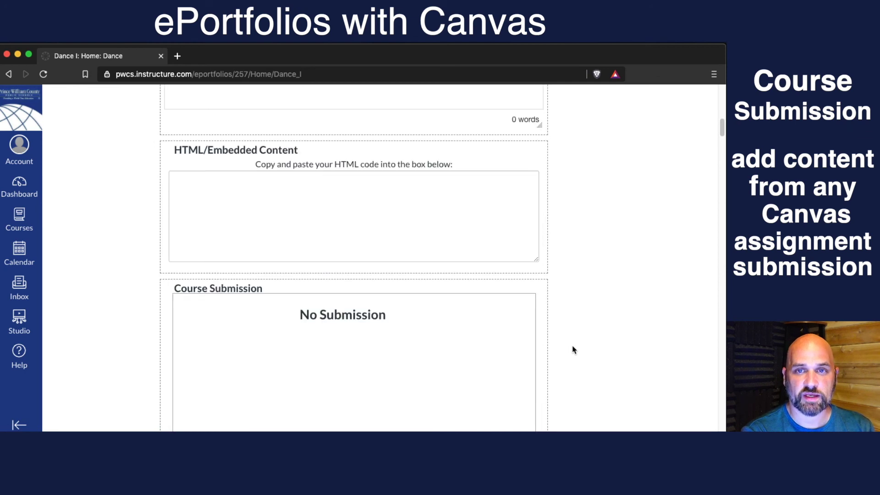
scroll(430, 388, down, 4)
scroll(436, 392, down, 5)
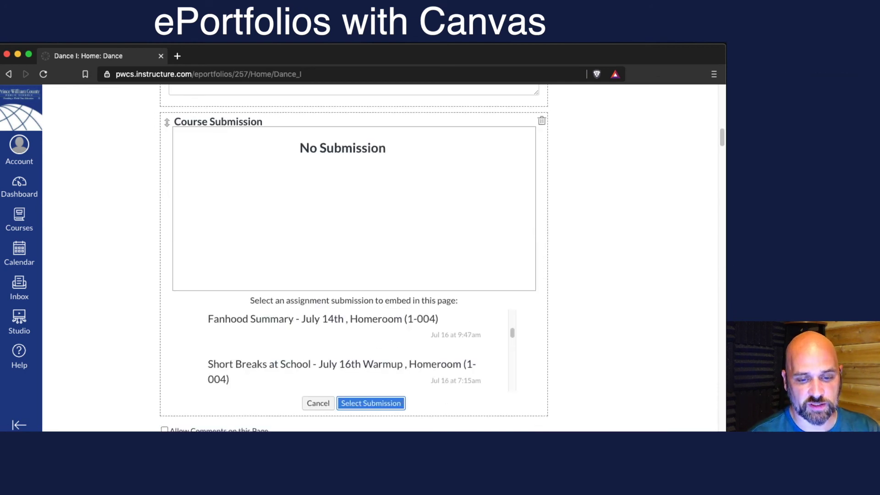
Add an Image/File Upload section to the Dance I page and save the page.
scroll(621, 356, up, 8)
scroll(614, 284, up, 10)
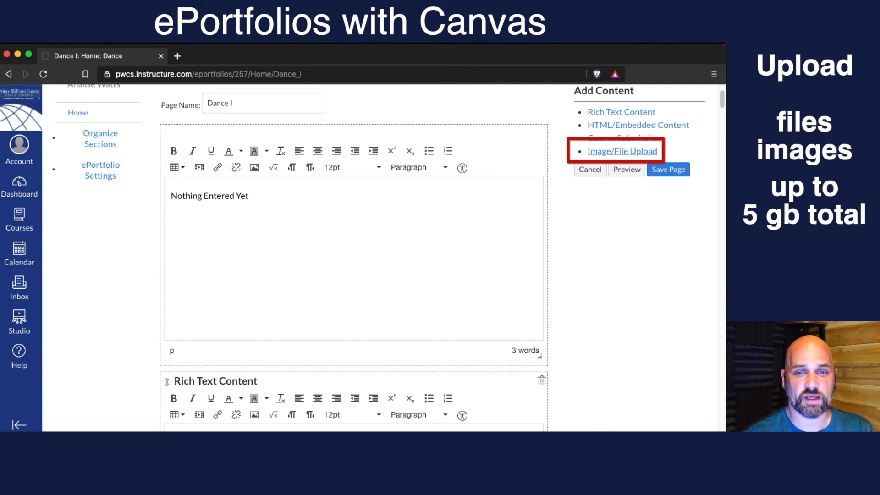
scroll(458, 413, down, 15)
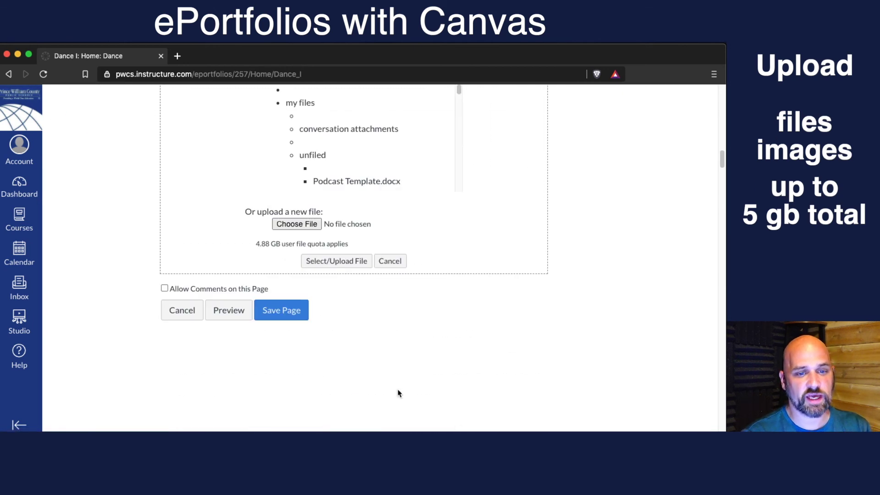
scroll(398, 394, up, 2)
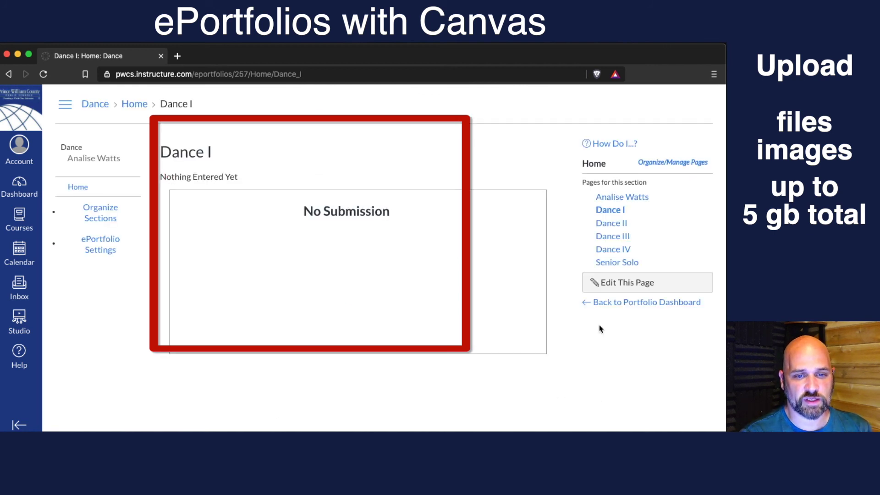
Reopen the Dance I page for editing and delete its Course Submission section.
click(596, 282)
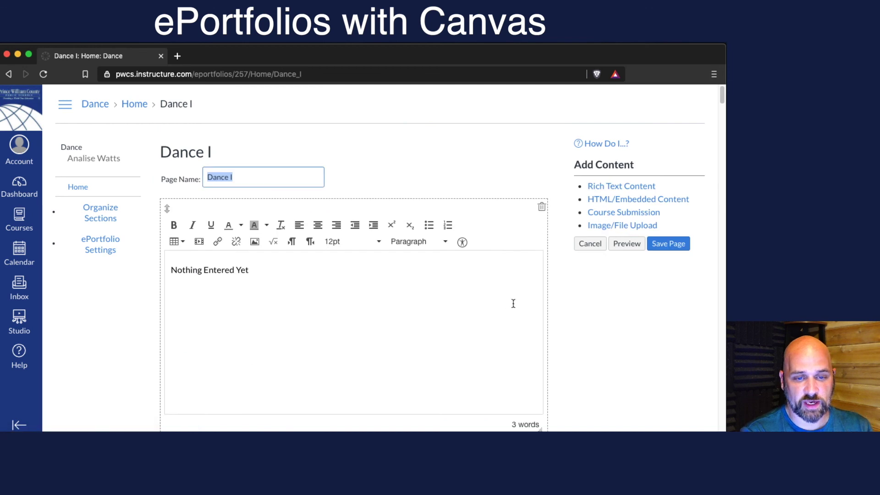
scroll(568, 373, down, 15)
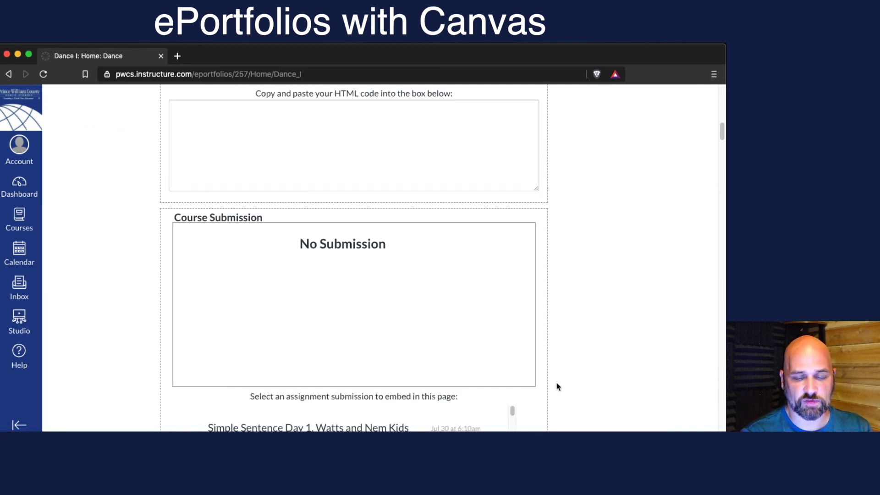
click(542, 216)
click(453, 133)
scroll(552, 238, up, 15)
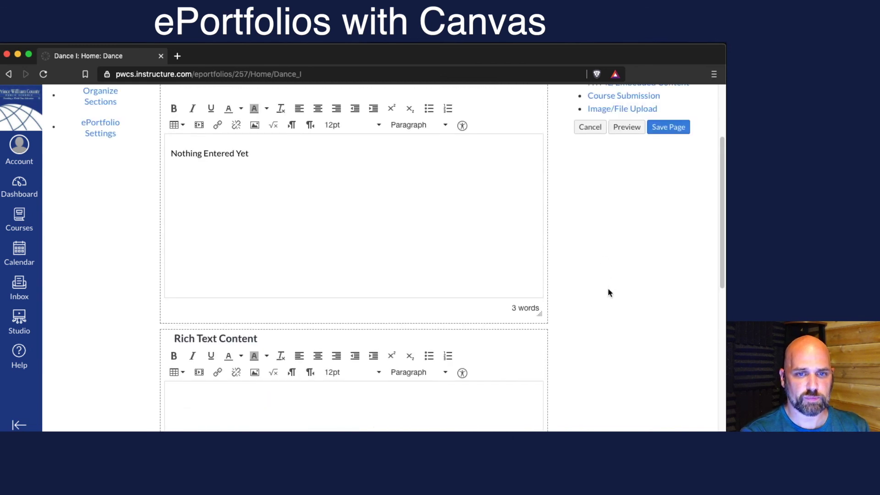
Update the ePortfolio settings with the name Dance and public visibility kept, and return to the portfolio's welcome page.
click(105, 249)
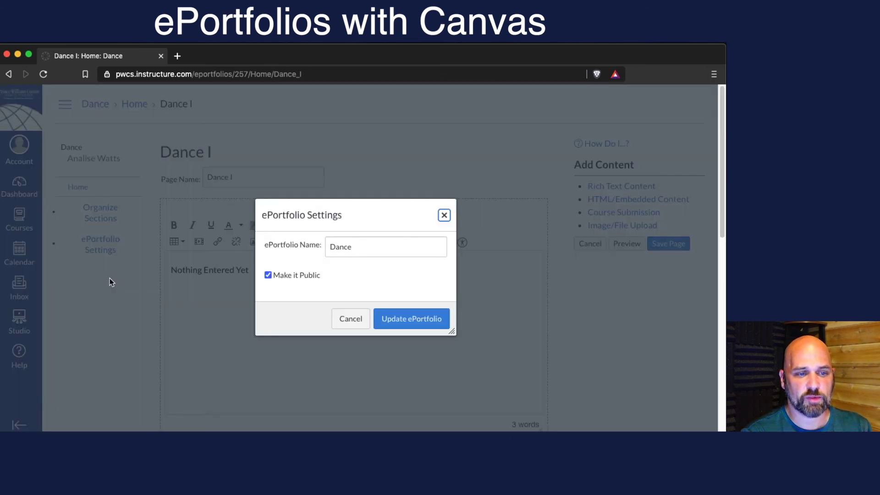
click(414, 318)
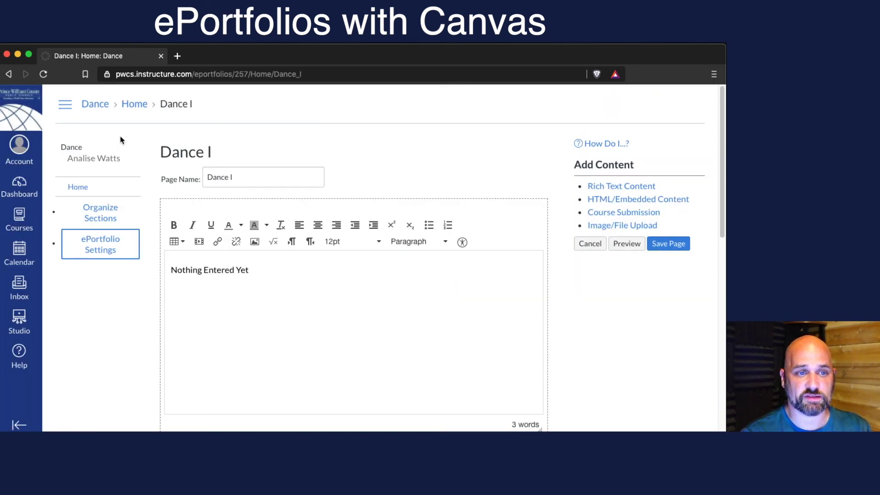
click(103, 105)
click(105, 142)
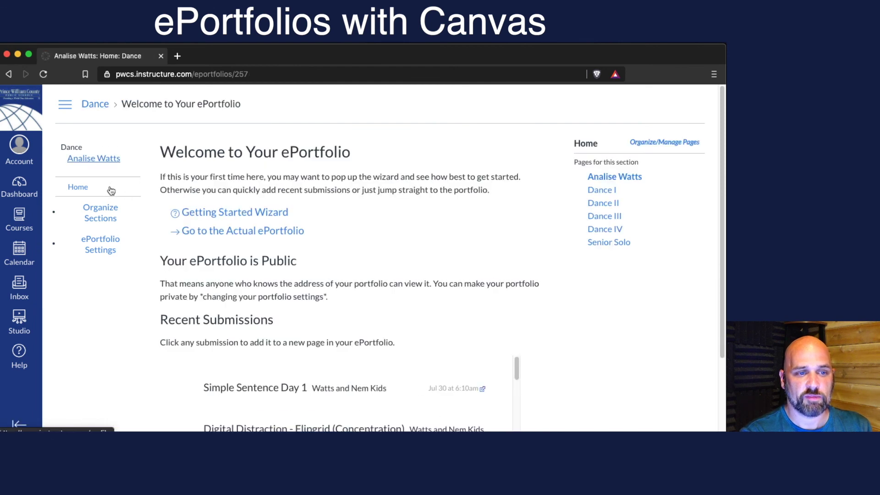